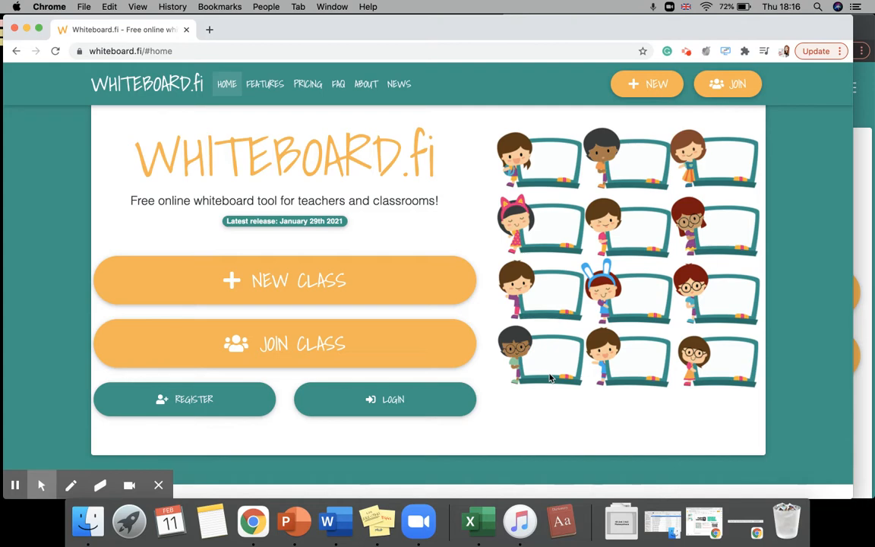
Review the pricing plans page and return to the home page.
click(308, 83)
scroll(372, 245, down, 4)
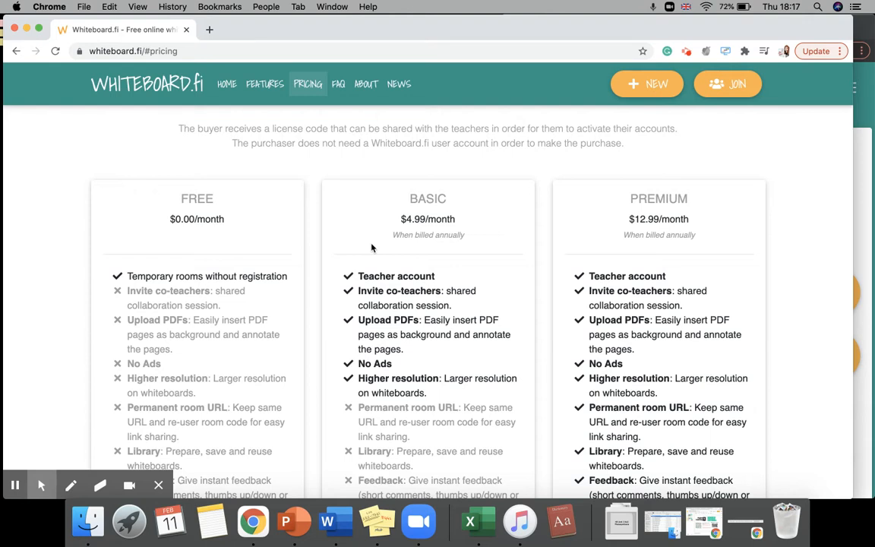
click(227, 83)
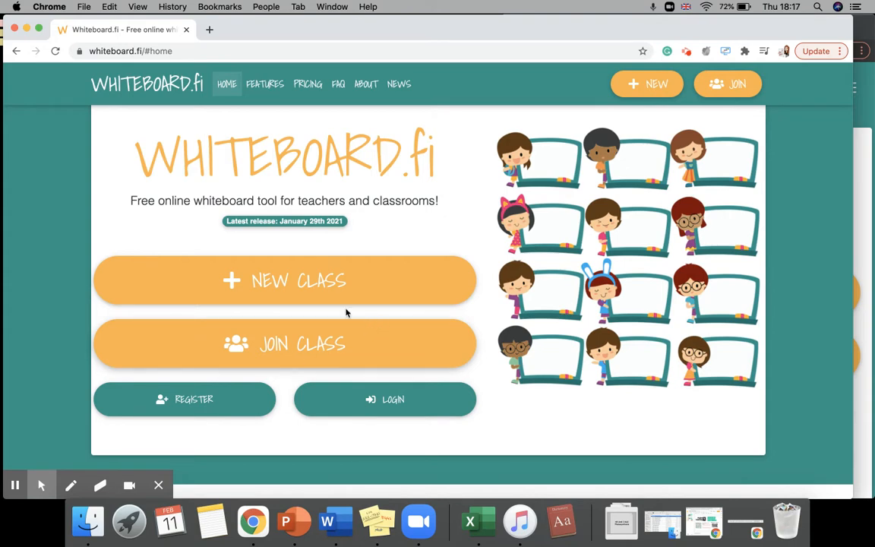
Create a new class with the teacher's display name and default settings.
click(306, 292)
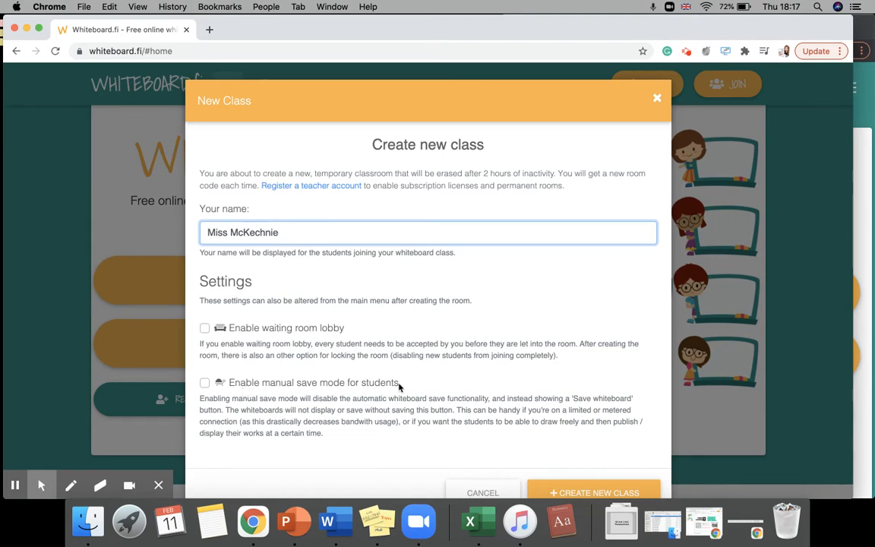
scroll(361, 421, down, 1)
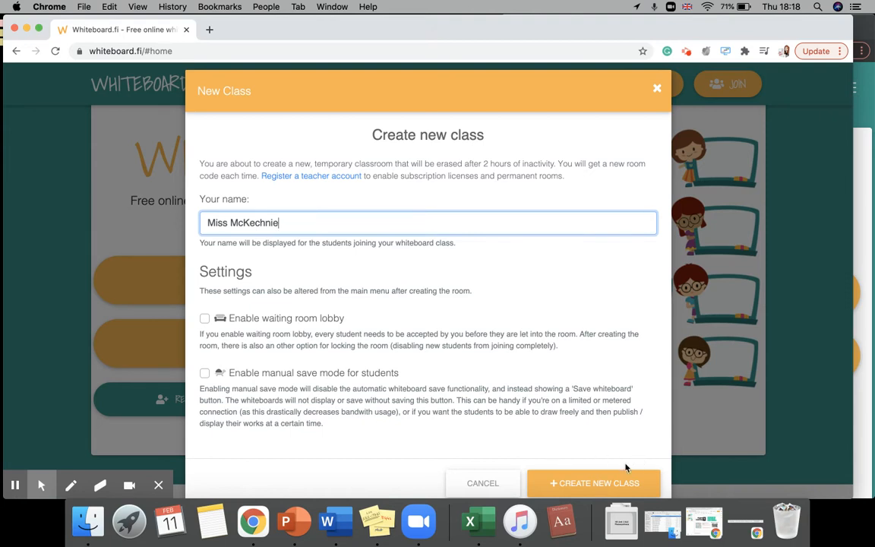
click(610, 474)
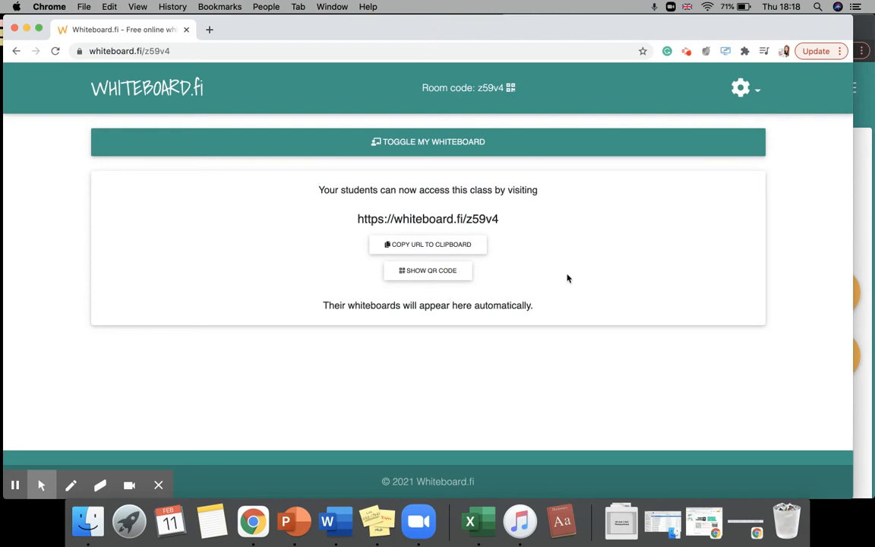
drag(852, 225, 509, 237)
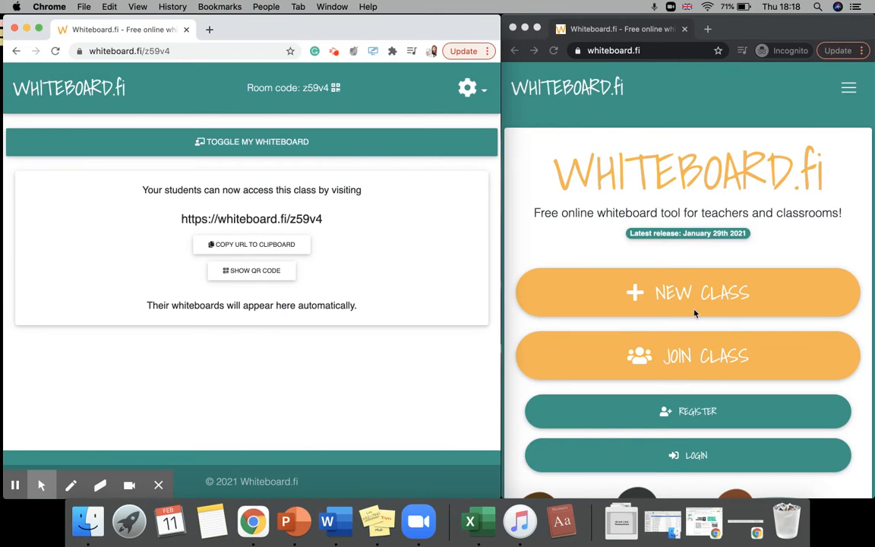
click(642, 356)
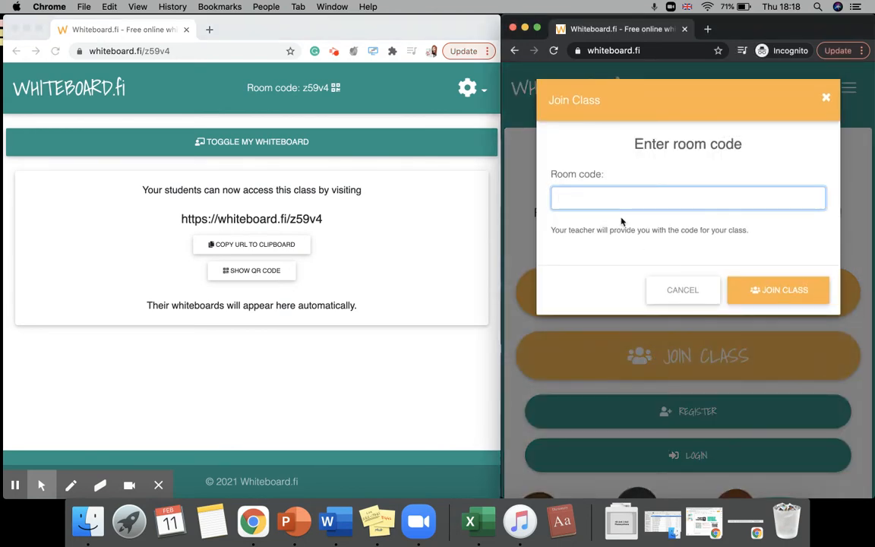
drag(303, 88, 326, 89)
key(super+c)
click(635, 190)
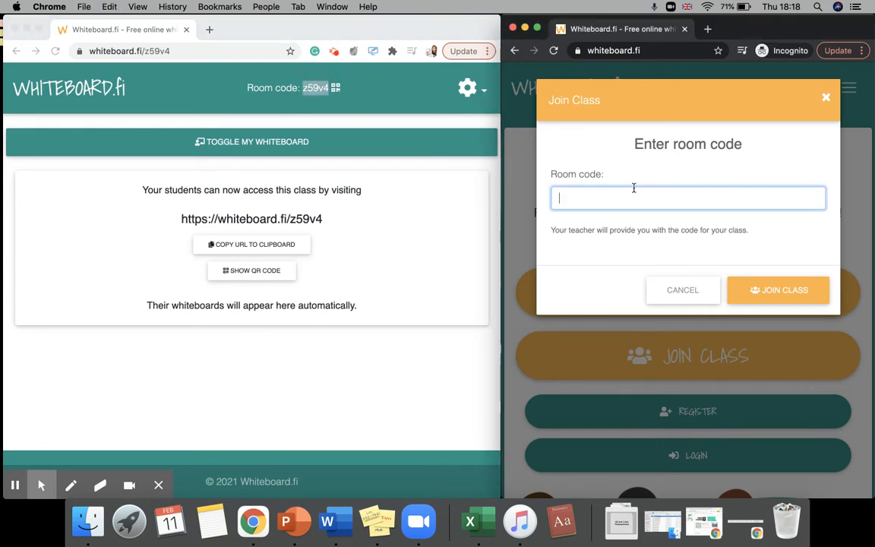
key(super+v)
click(790, 289)
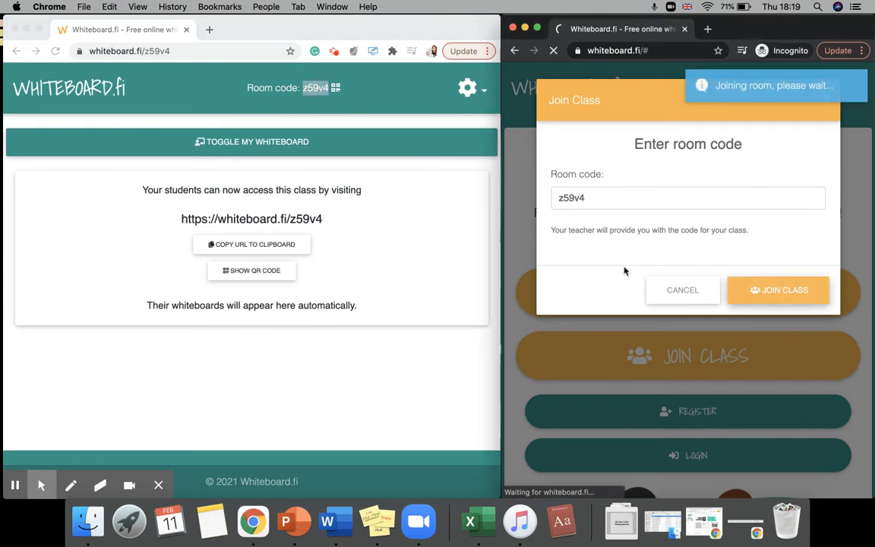
Enter the student name Test Pupil and join the whiteboard class.
click(646, 182)
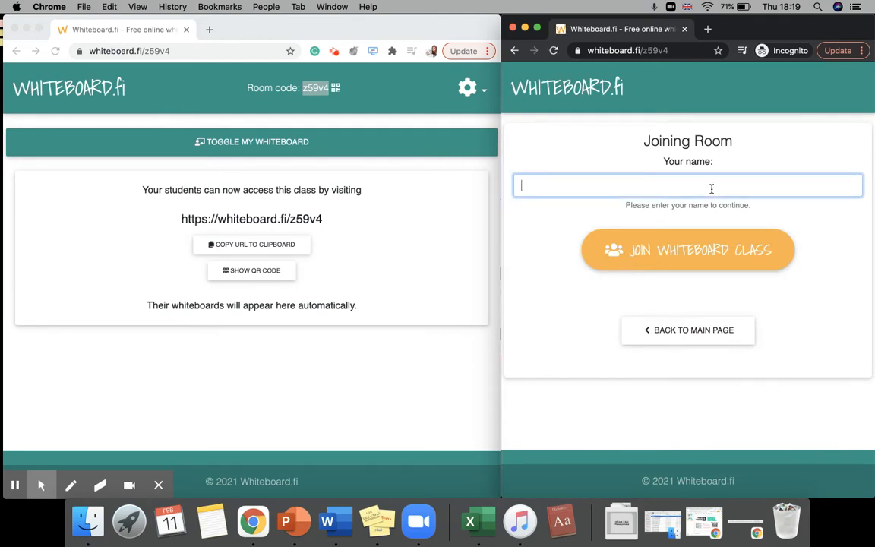
text(Test Pupils)
key(BackSpace)
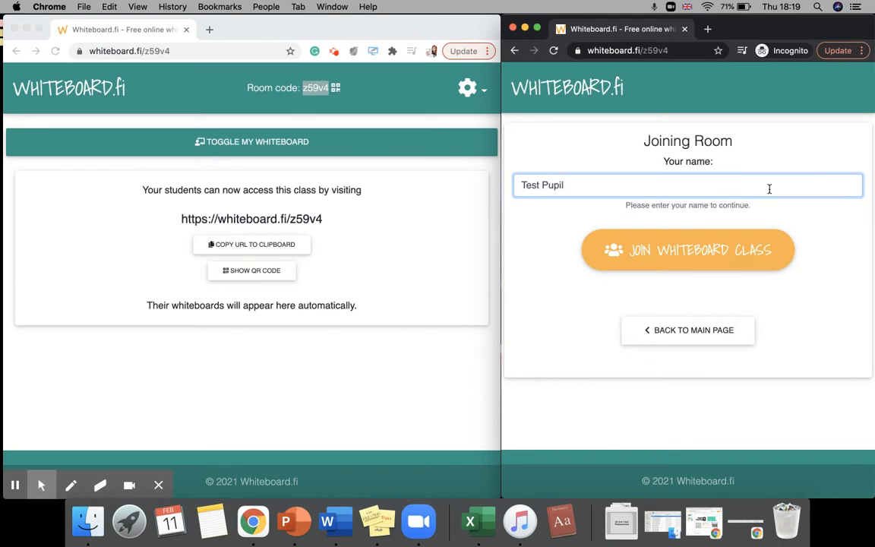
click(721, 252)
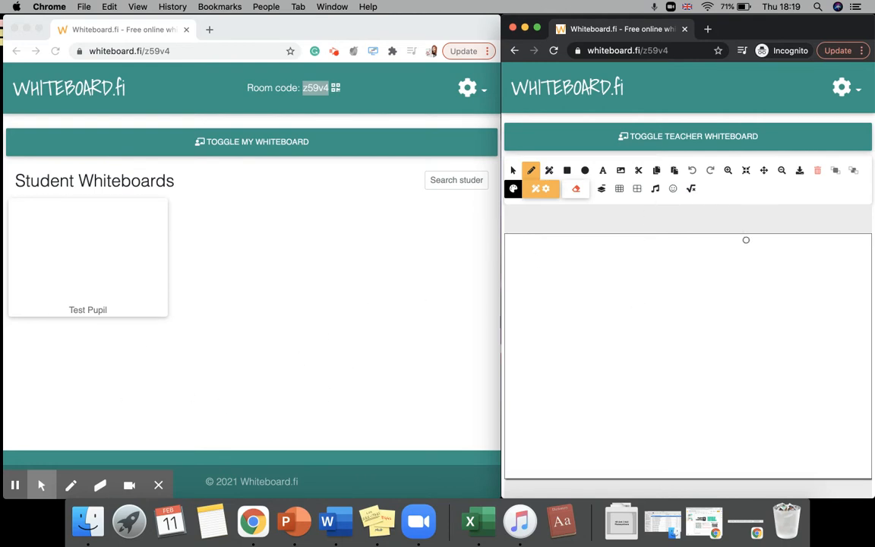
Toggle the teacher's own whiteboard open to inspect its tools, then toggle back to the student whiteboards.
scroll(707, 289, down, 3)
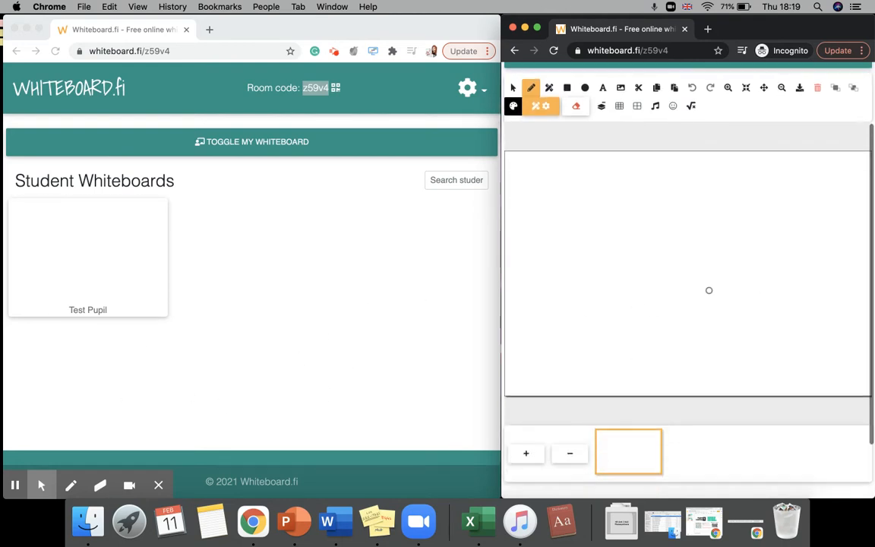
scroll(708, 290, up, 5)
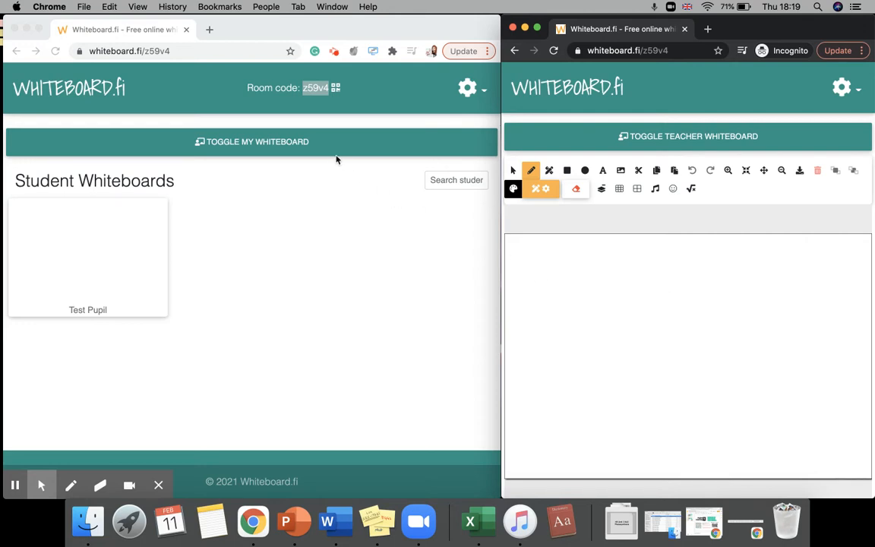
click(311, 155)
click(310, 152)
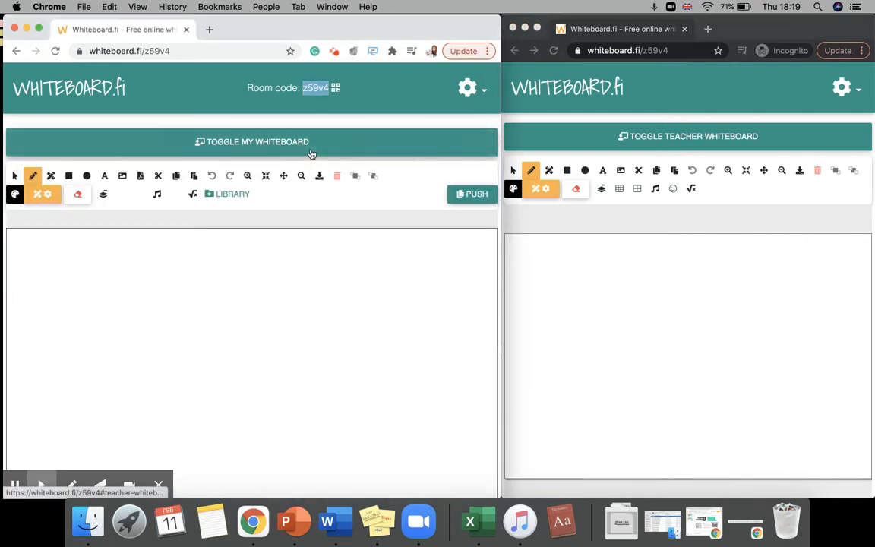
scroll(265, 307, down, 2)
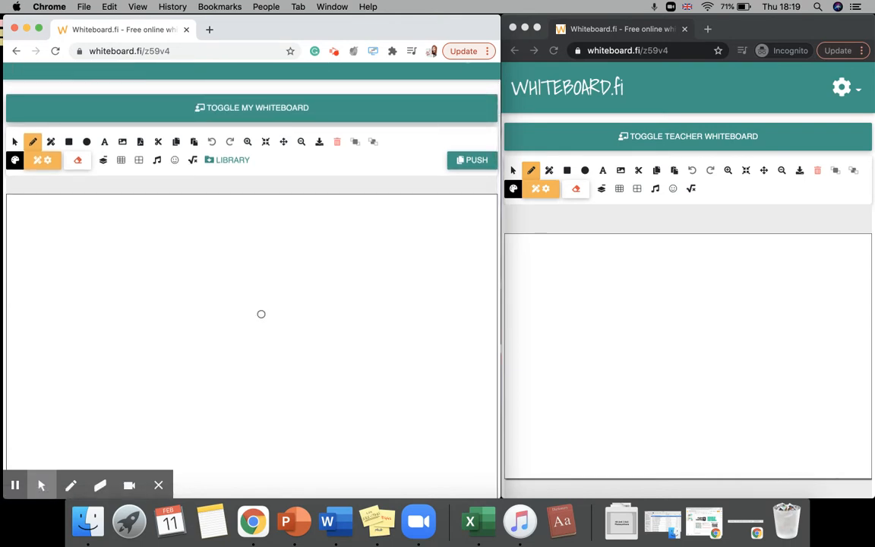
scroll(260, 314, down, 2)
scroll(260, 313, down, 2)
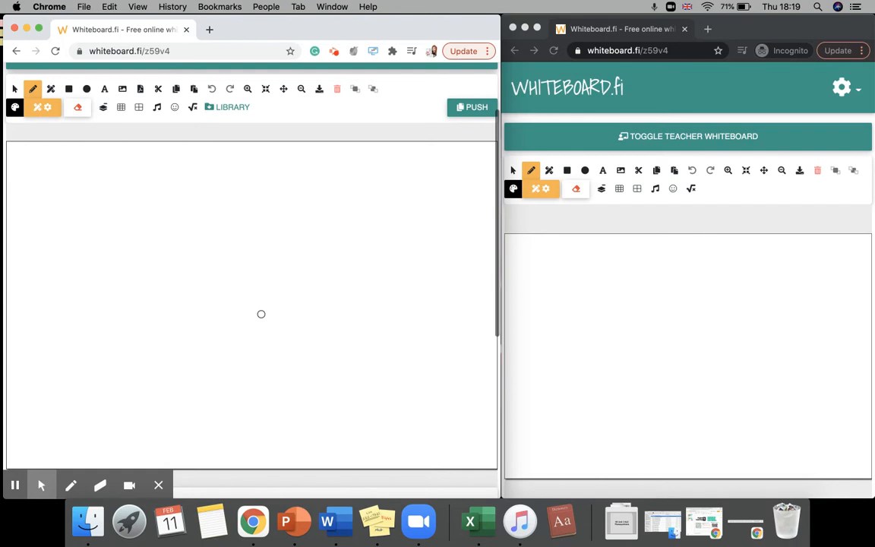
scroll(261, 314, up, 2)
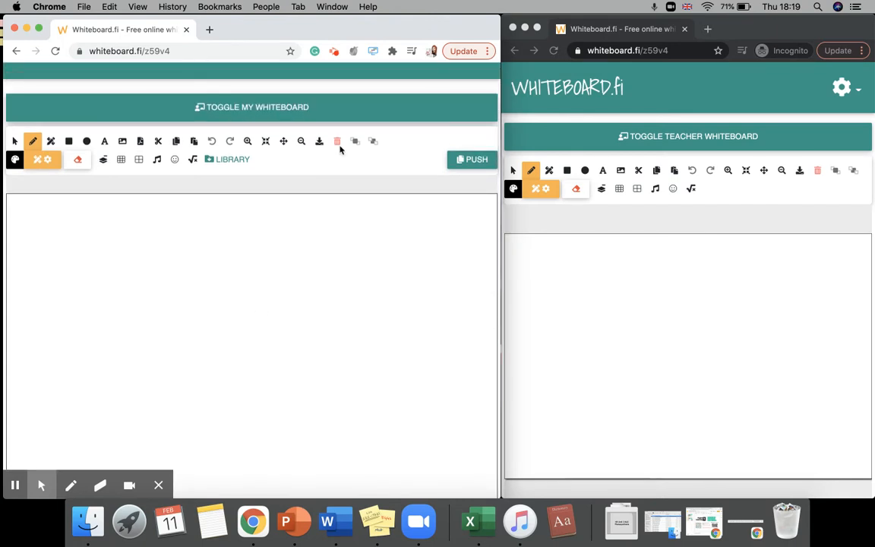
click(318, 115)
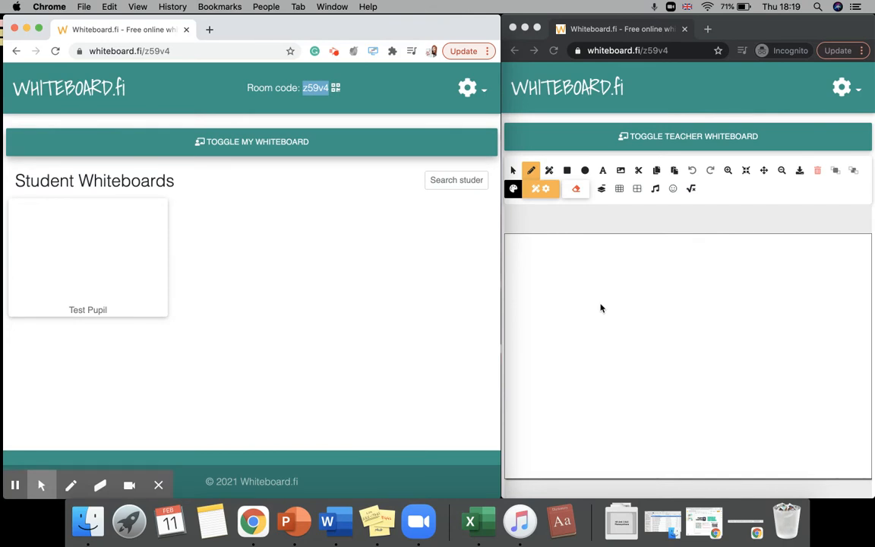
Draw a wavy line with the pen on the student's whiteboard.
click(641, 296)
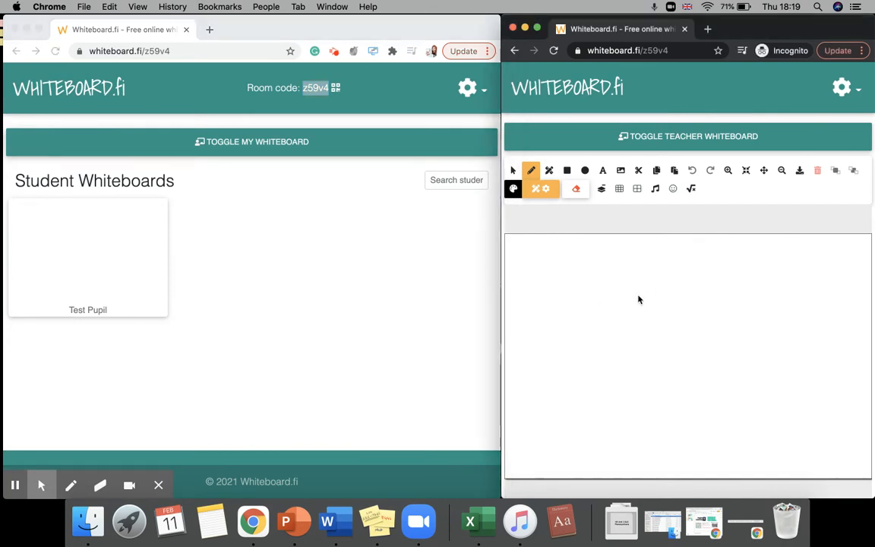
click(515, 190)
click(581, 141)
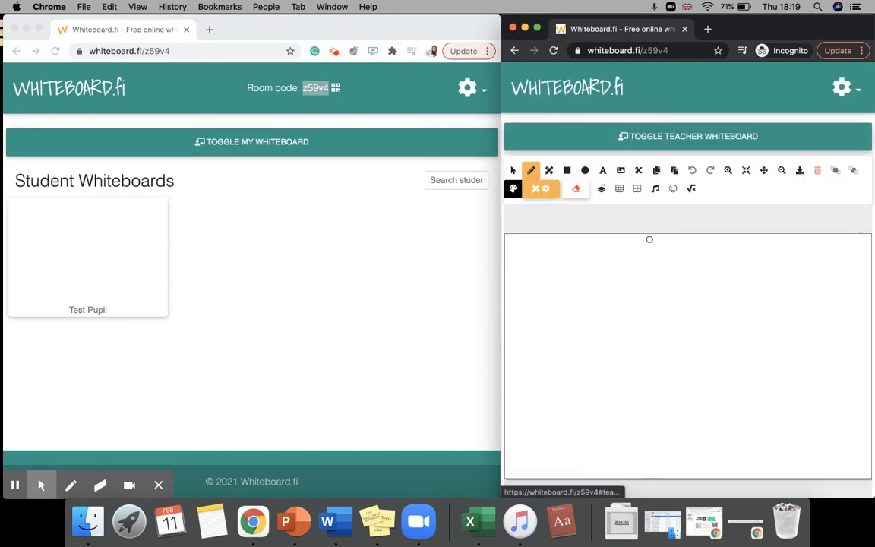
drag(569, 279, 727, 259)
click(253, 246)
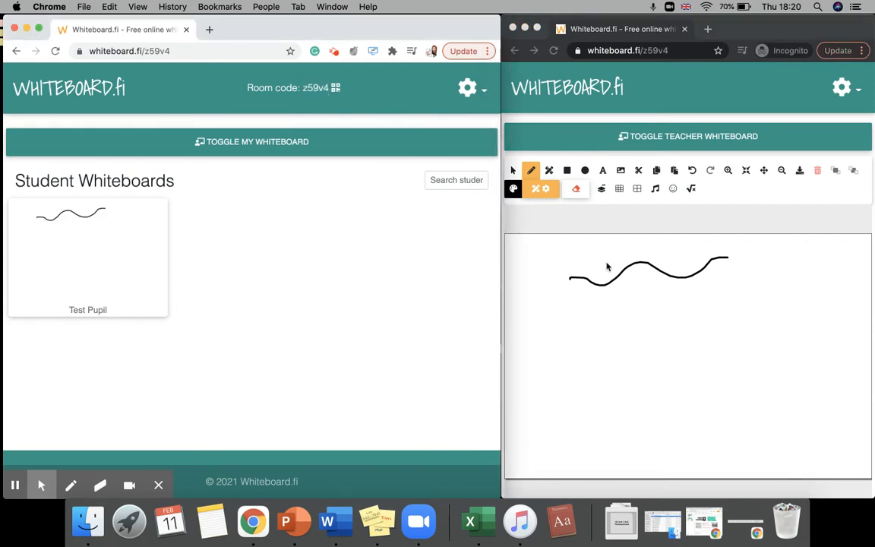
Add the text Hello below the wavy line on the student's whiteboard.
click(519, 215)
click(603, 172)
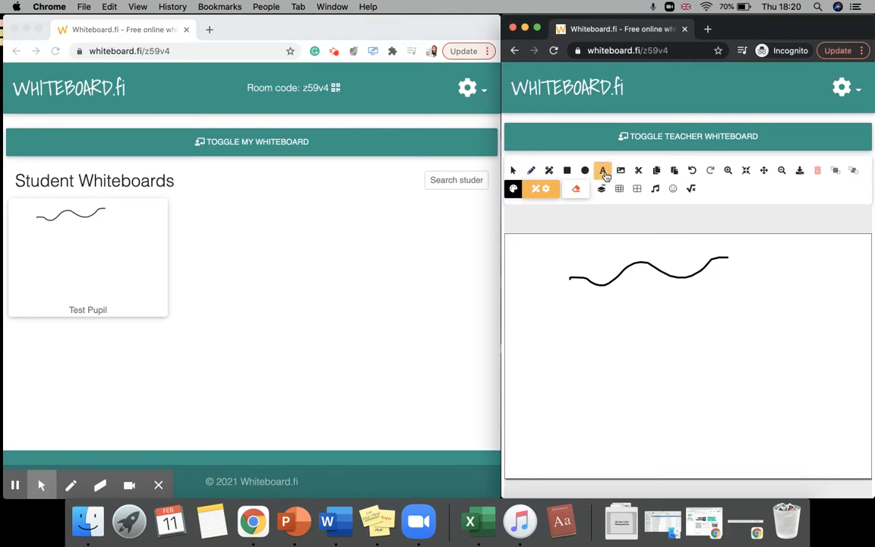
click(563, 312)
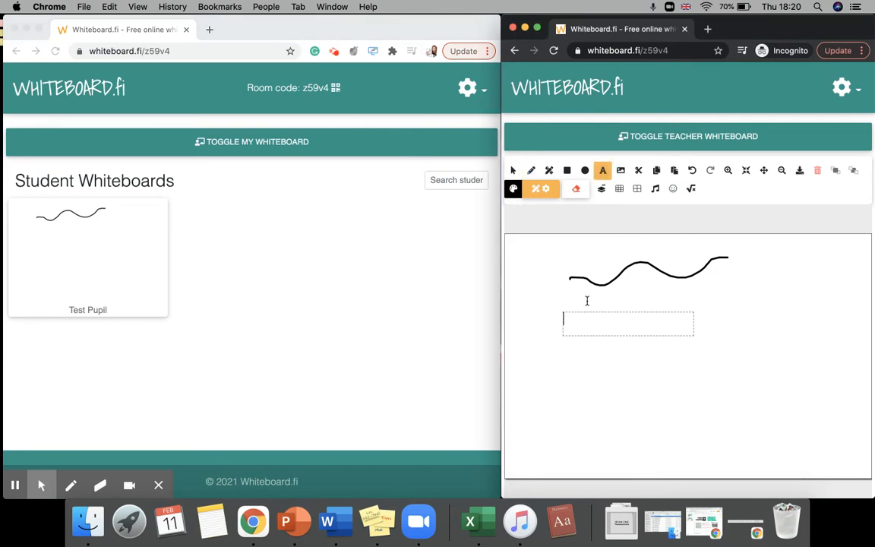
text(Hello)
click(678, 363)
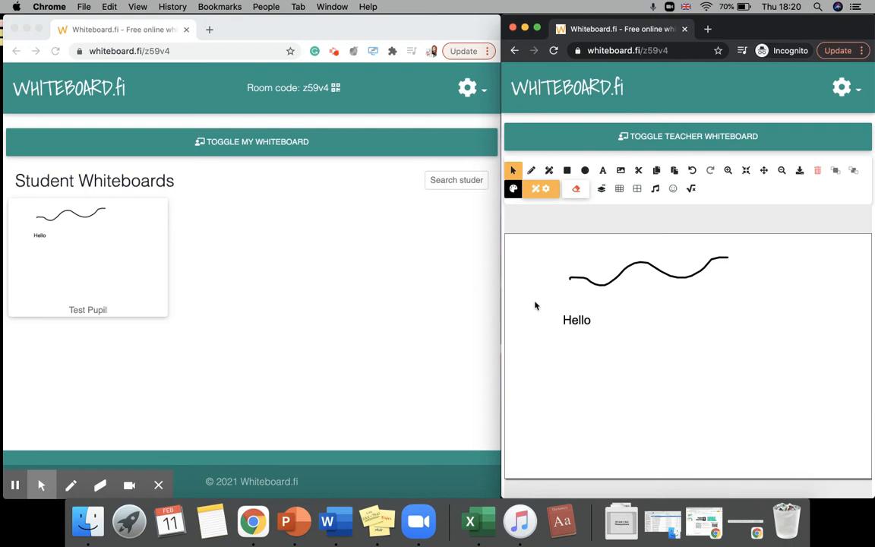
Open the Test Pupil whiteboard preview and examine its feedback and actions options.
click(87, 287)
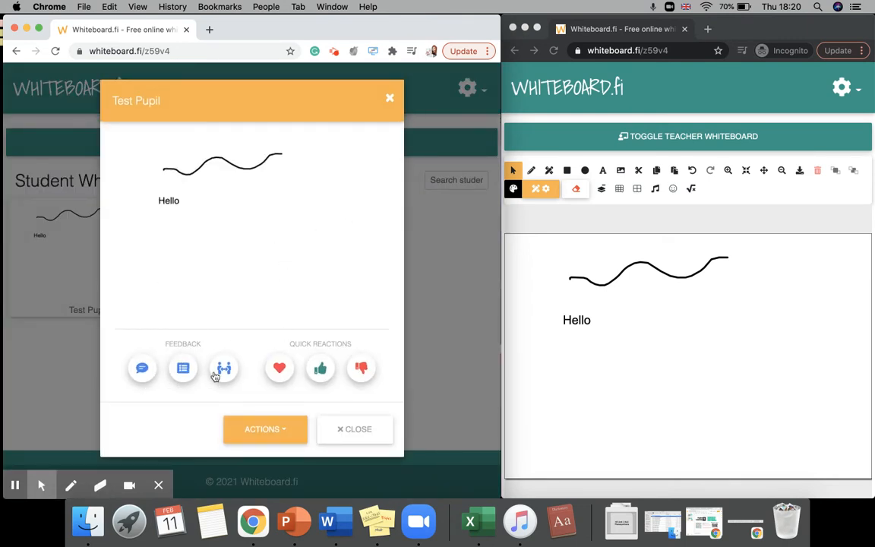
click(280, 434)
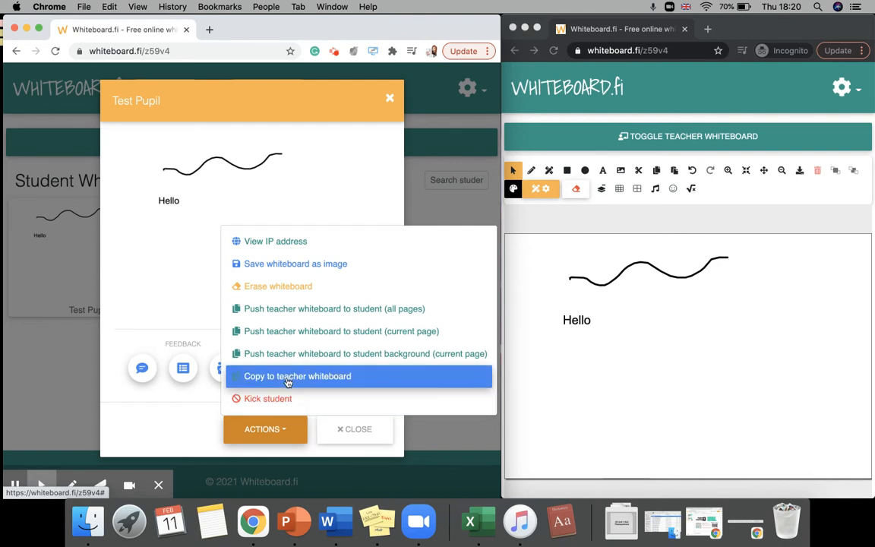
click(350, 439)
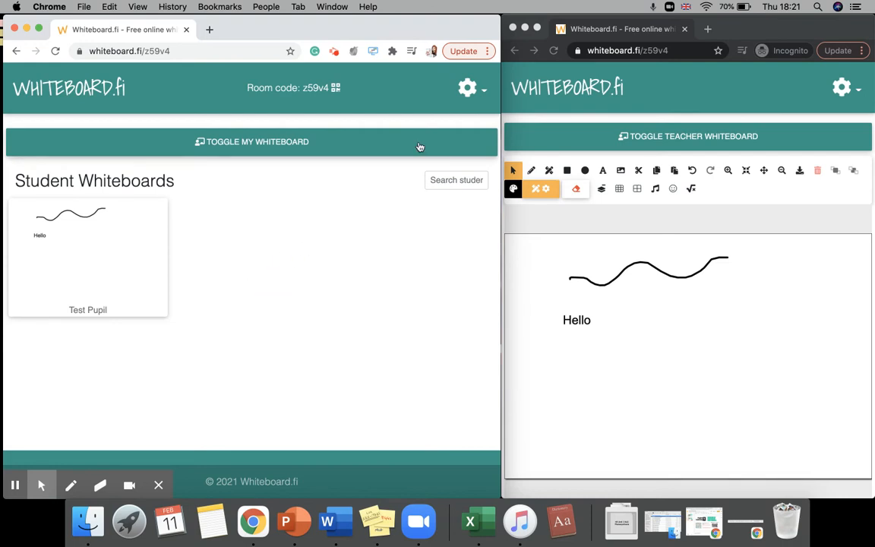
Clear all student whiteboards from the room settings menu.
click(467, 92)
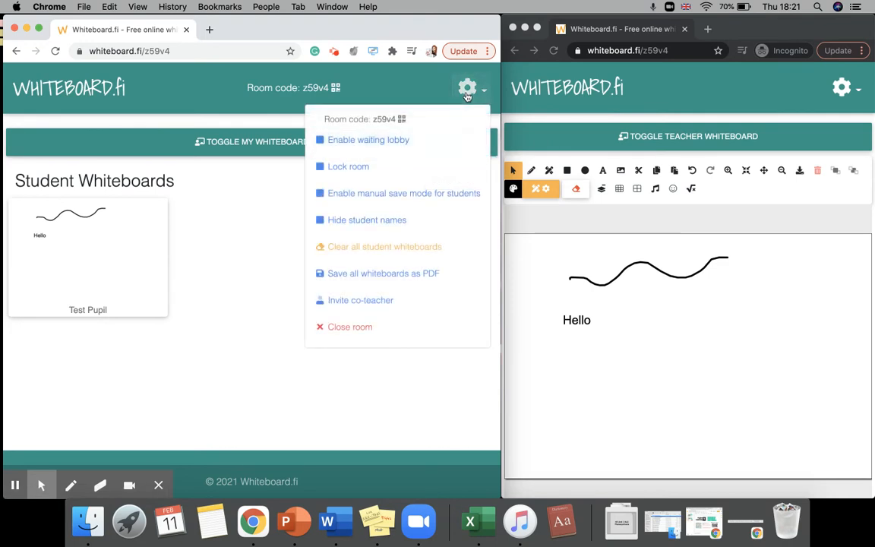
click(391, 252)
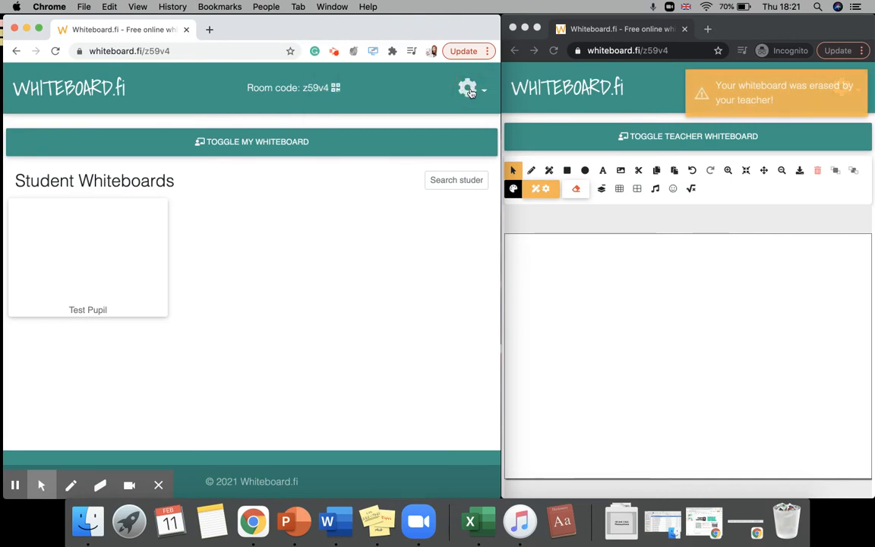
Open the room settings menu to examine its options.
click(466, 91)
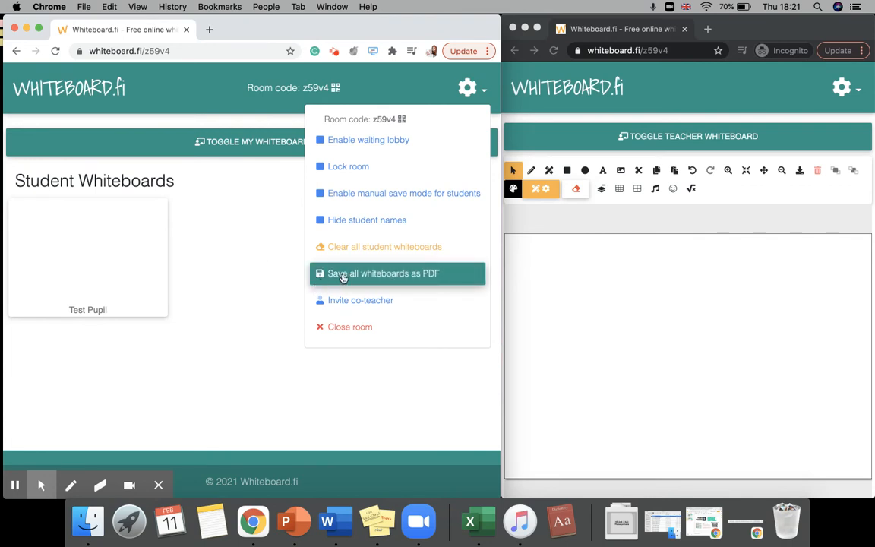
click(253, 282)
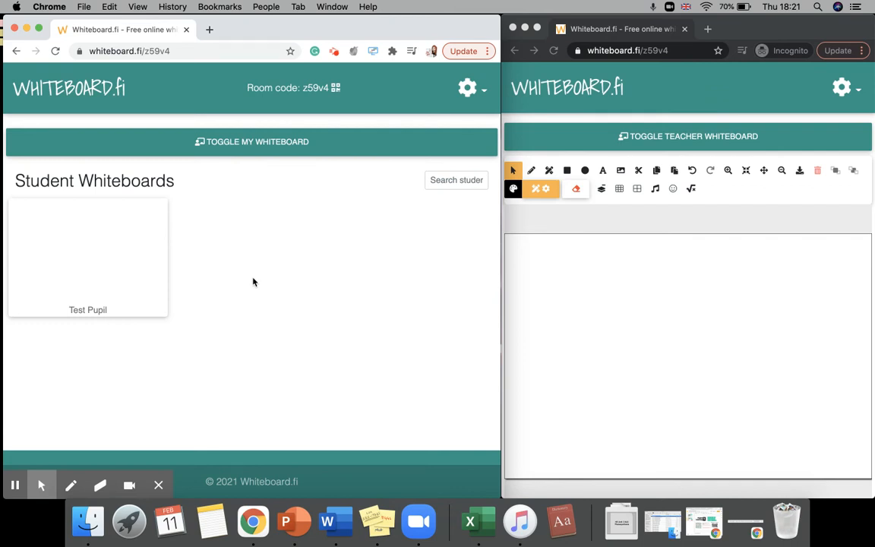
Open the teacher whiteboard and draw a large circle with a small loop and dots inside it.
click(281, 148)
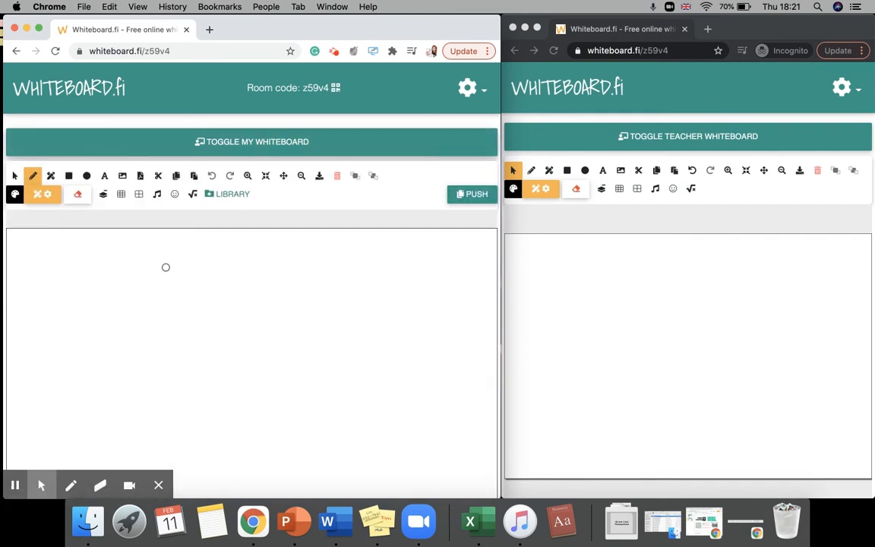
scroll(164, 266, down, 2)
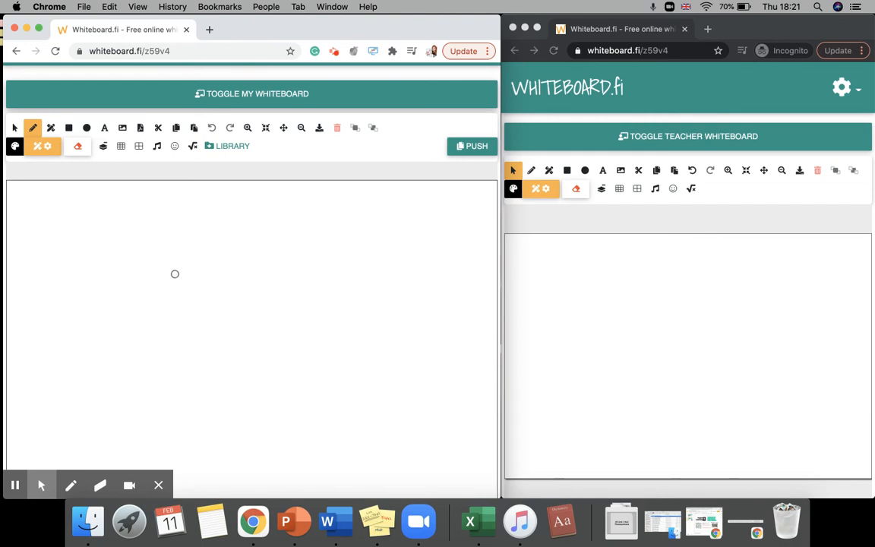
mouse_move(170, 260)
mouse_down()
mouse_move(271, 293)
mouse_move(221, 362)
mouse_move(130, 332)
mouse_move(137, 274)
mouse_move(170, 259)
mouse_move(182, 283)
mouse_move(172, 293)
mouse_move(169, 285)
mouse_up()
click(241, 297)
click(206, 326)
click(176, 313)
click(153, 344)
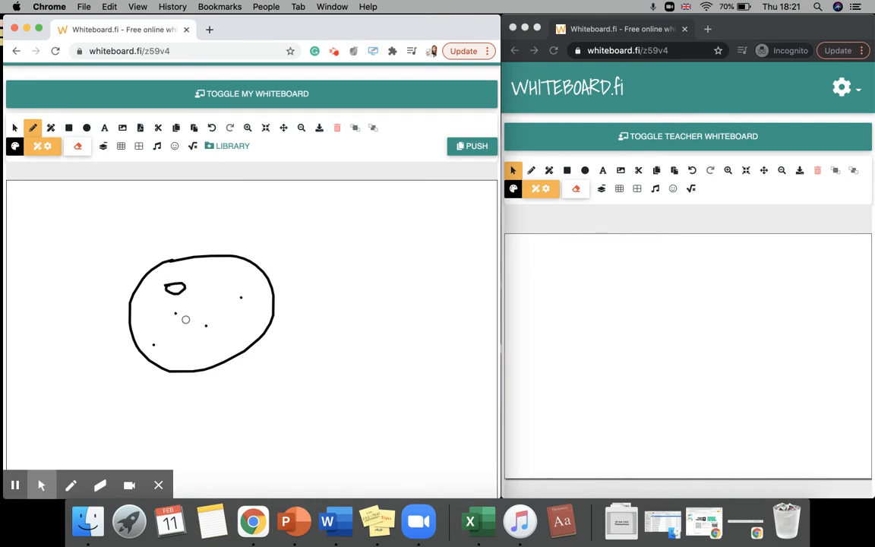
Add two more dots and a second small loop inside the circle on the teacher whiteboard.
click(209, 274)
click(245, 330)
mouse_move(231, 279)
mouse_down()
mouse_move(252, 277)
mouse_move(232, 284)
mouse_move(241, 281)
mouse_up()
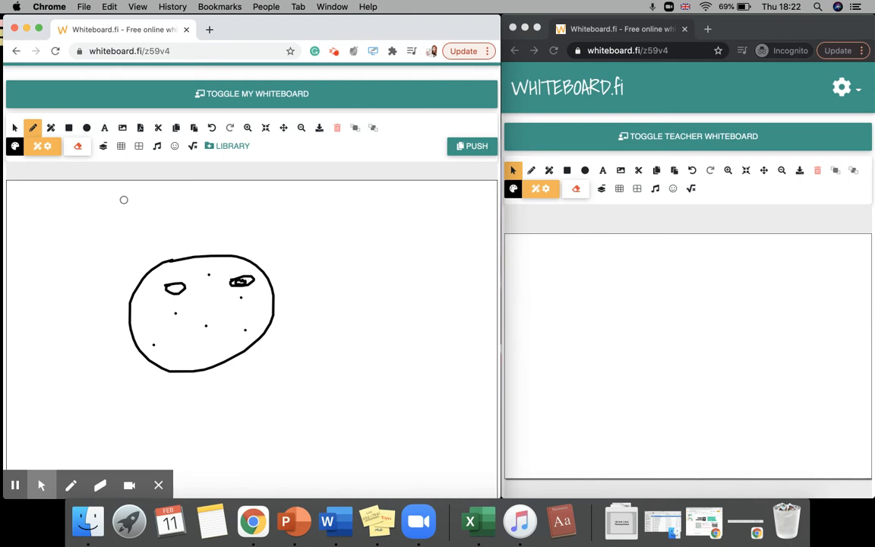
Draw five straight lines extending outward from the circle, one upward and others to the left and right.
drag(191, 254, 192, 208)
drag(172, 286, 60, 271)
drag(253, 278, 311, 271)
drag(241, 297, 322, 297)
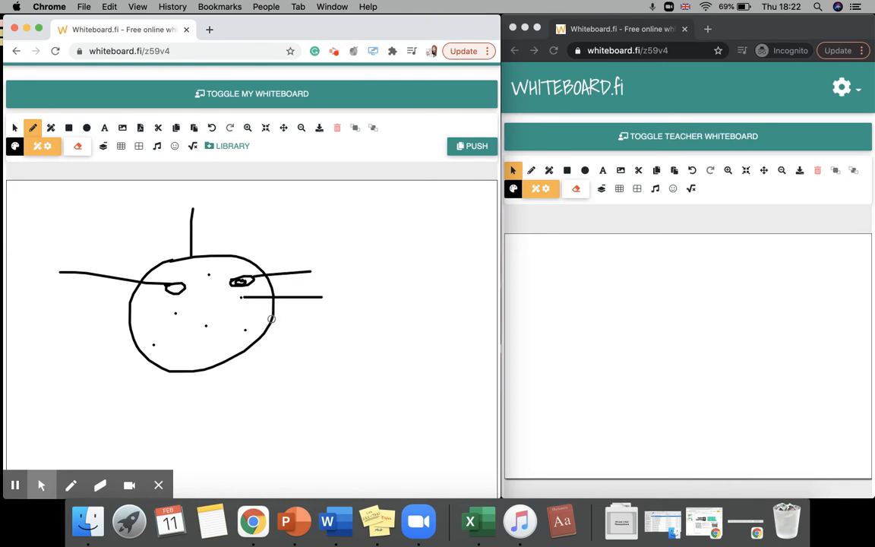
drag(256, 315, 338, 337)
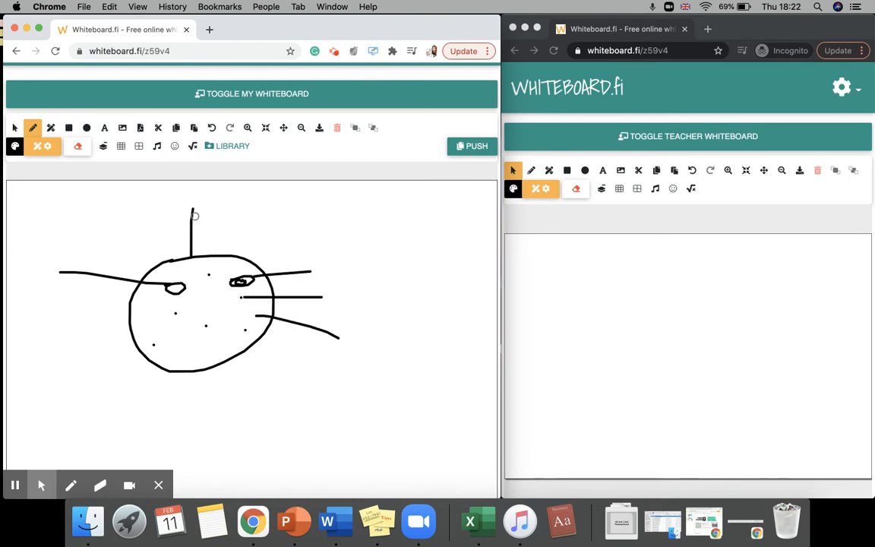
Open the push options for the teacher whiteboard to examine them, then close the menu.
click(464, 151)
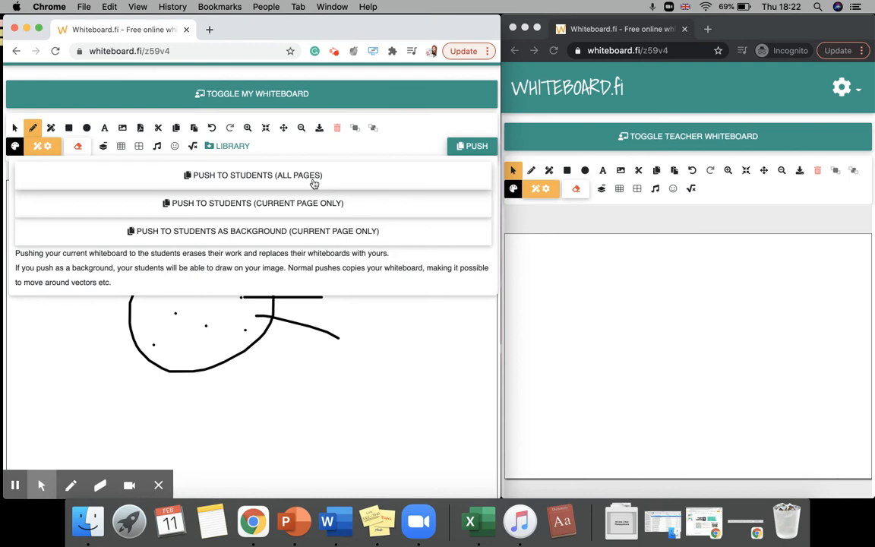
click(404, 360)
Add a new blank page to the teacher whiteboard.
scroll(293, 338, down, 1)
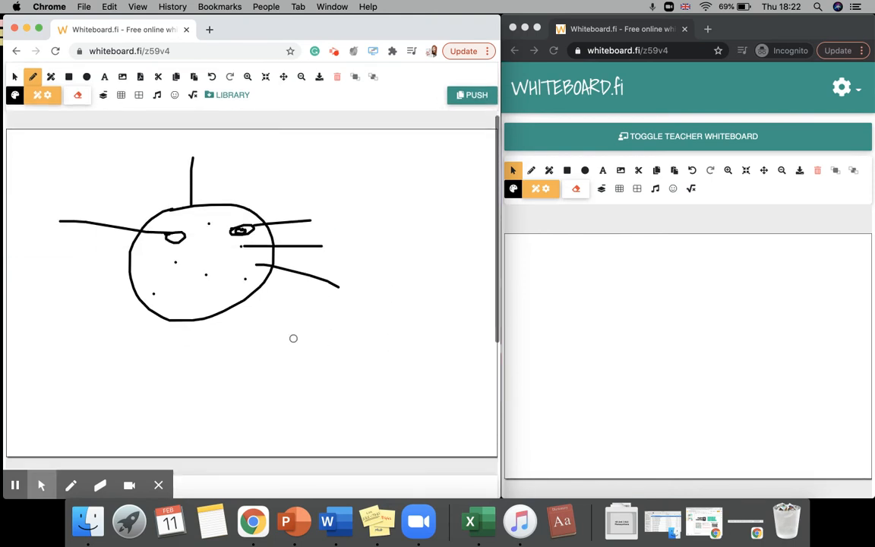
scroll(293, 338, down, 1)
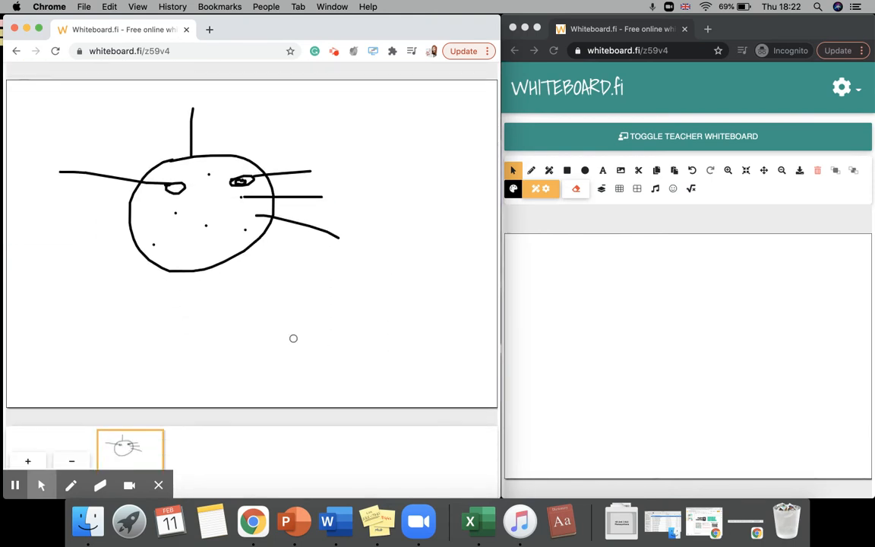
scroll(294, 338, down, 1)
click(27, 395)
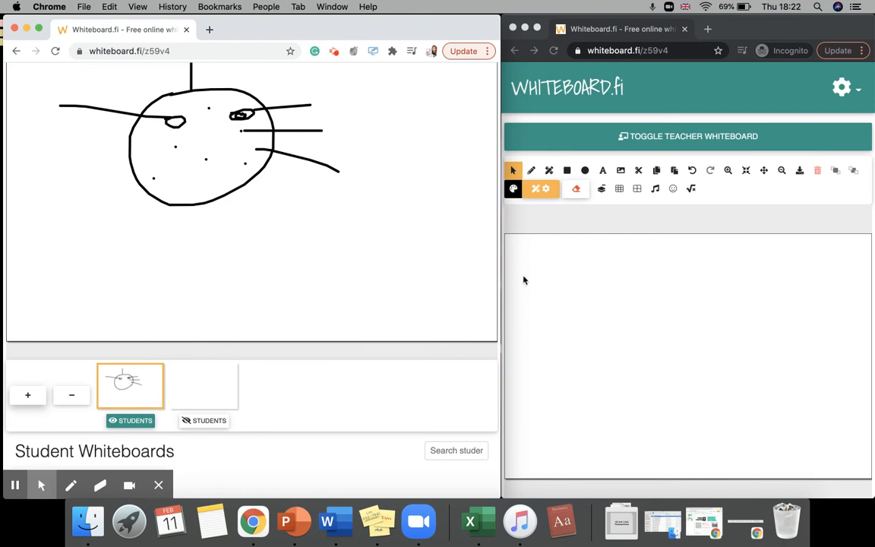
Push the teacher whiteboard to the students with all pages.
scroll(437, 271, up, 5)
click(480, 197)
click(292, 226)
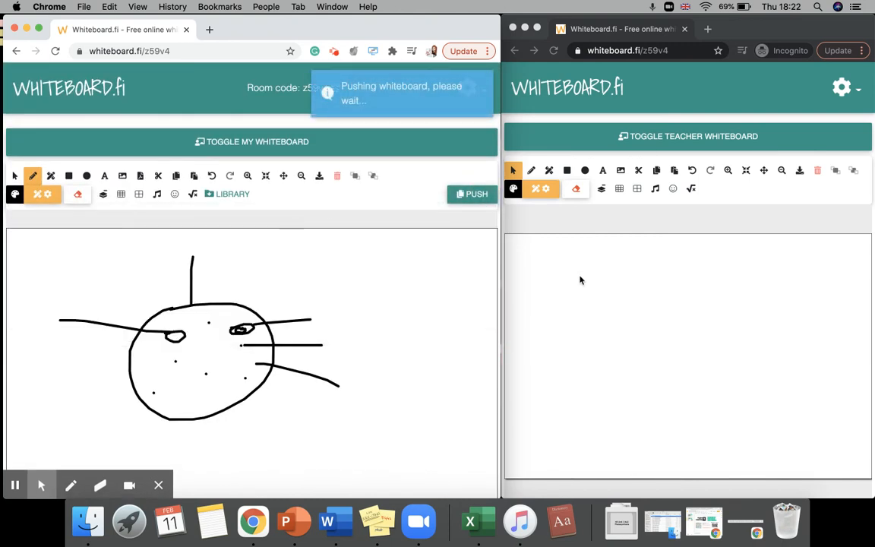
On the student's whiteboard, add the text label Nucleus beside the line on the left.
click(736, 275)
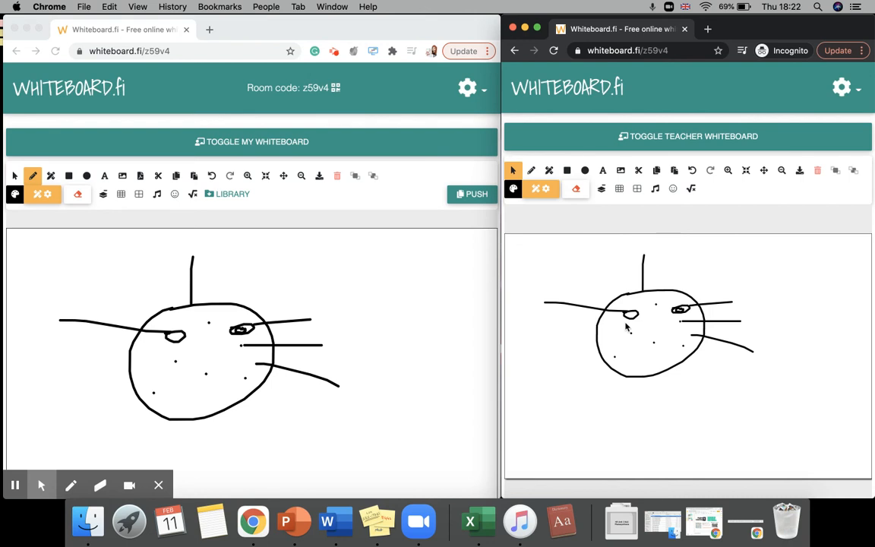
click(603, 170)
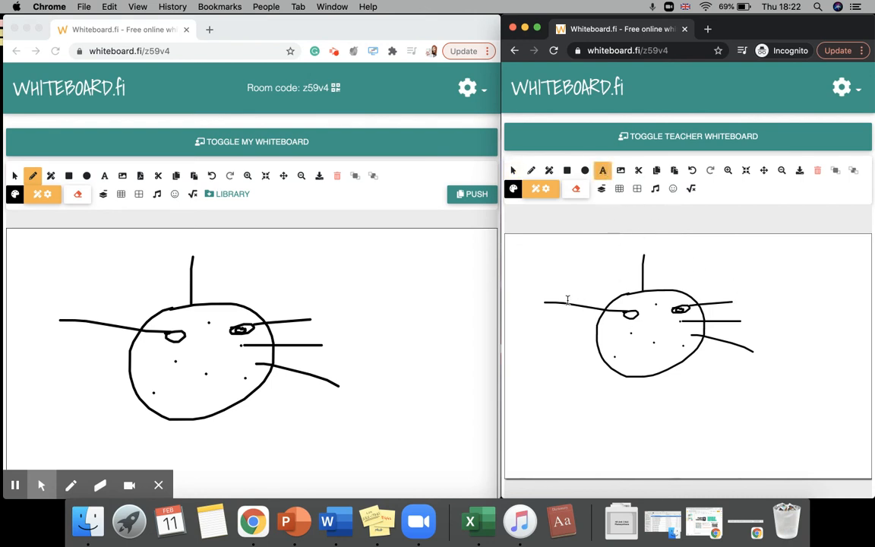
click(527, 291)
text(Nucleus)
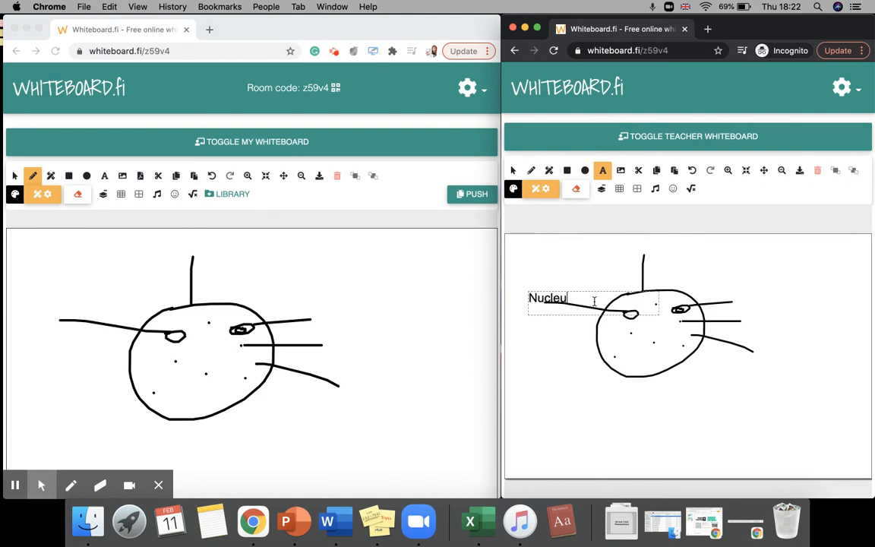
click(387, 308)
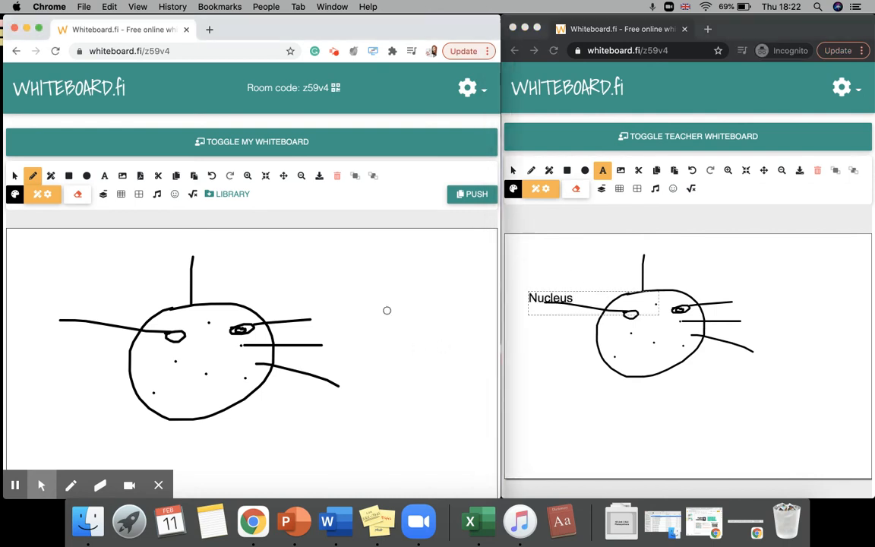
Hide the teacher whiteboard to view the student whiteboard thumbnails and finish the student's text entry.
click(347, 144)
click(562, 404)
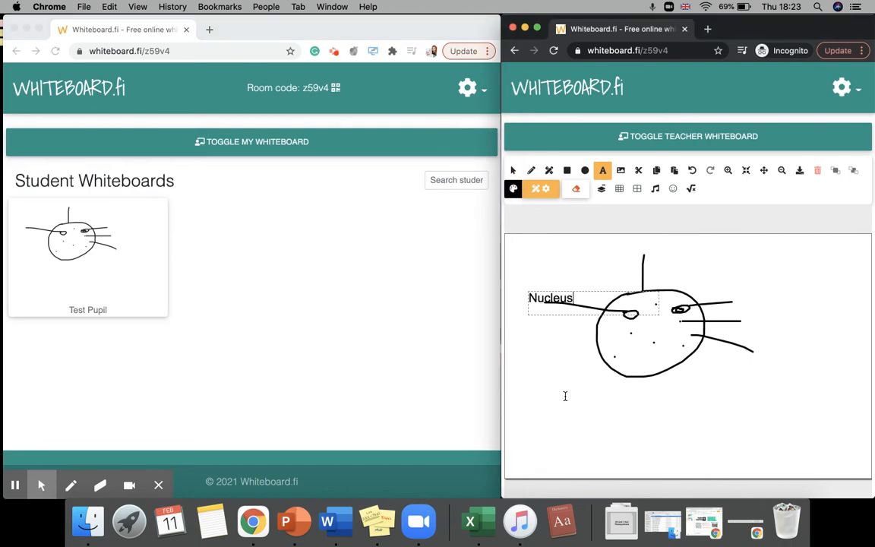
click(569, 328)
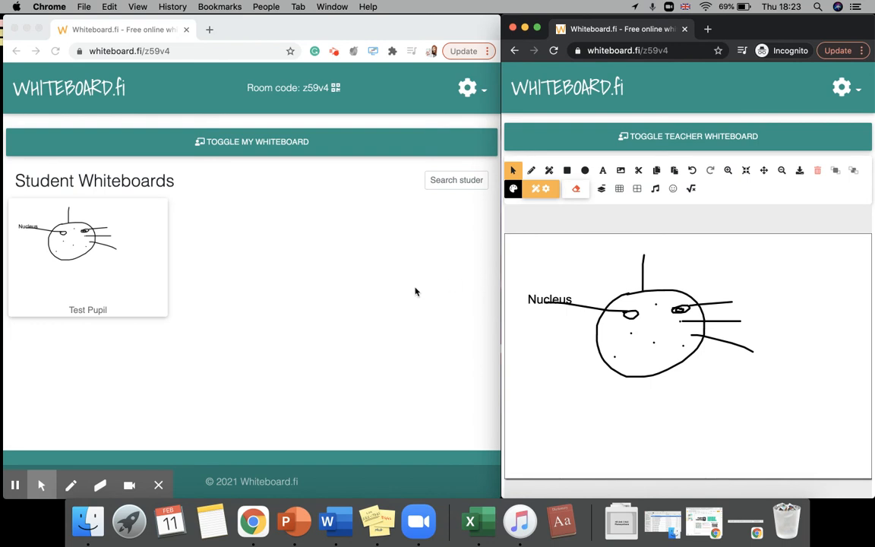
Reopen the teacher whiteboard and examine its pages and their student visibility controls.
click(256, 143)
scroll(276, 320, down, 10)
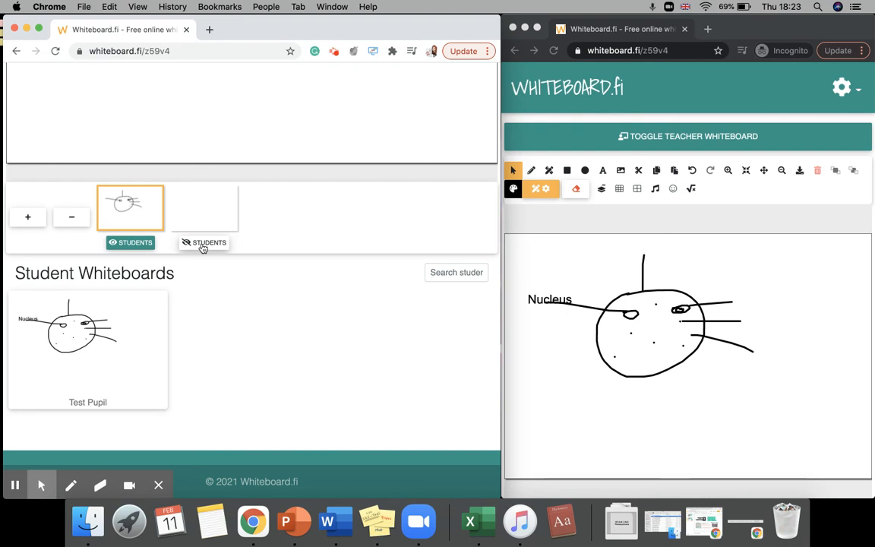
scroll(203, 249, up, 10)
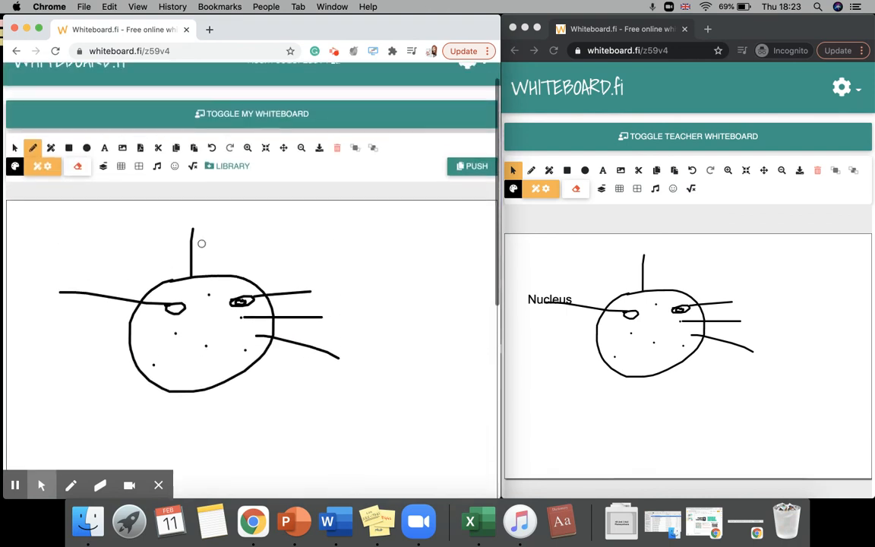
scroll(140, 289, down, 5)
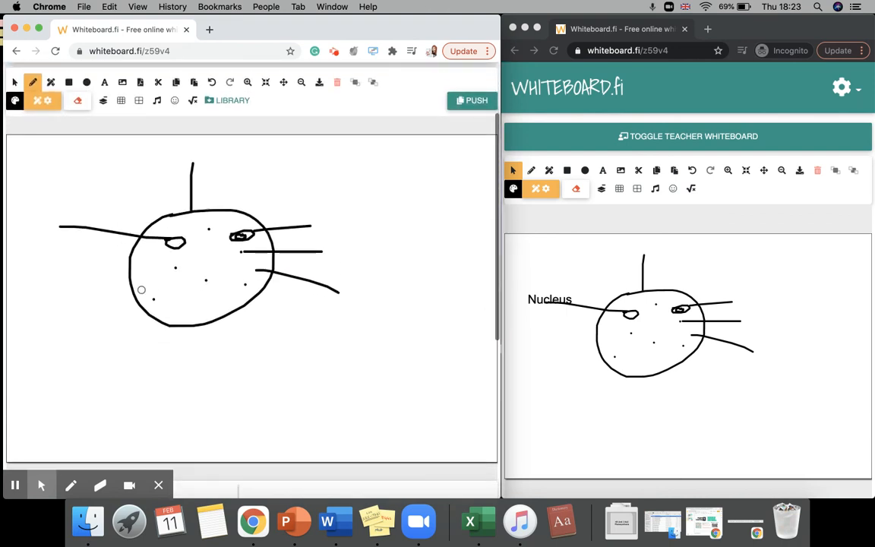
scroll(141, 289, up, 4)
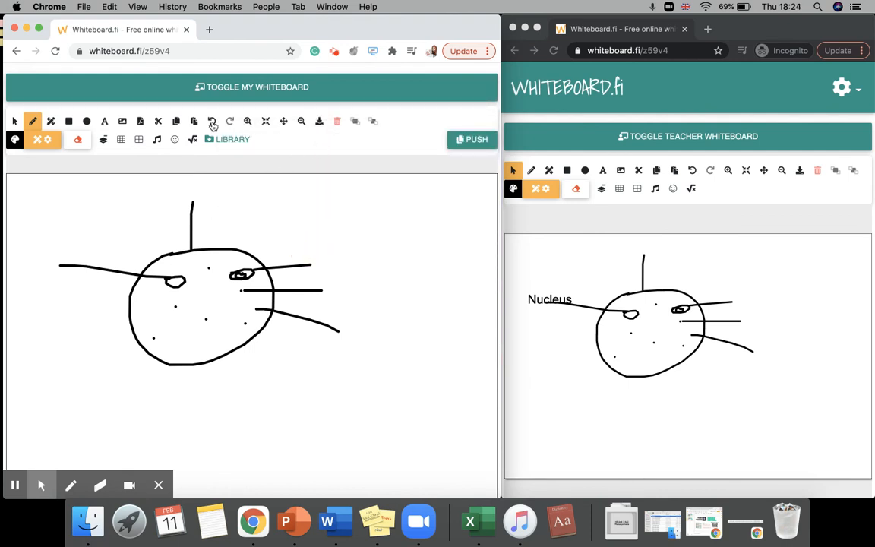
Try to insert a PDF and then an image onto the teacher whiteboard.
click(139, 120)
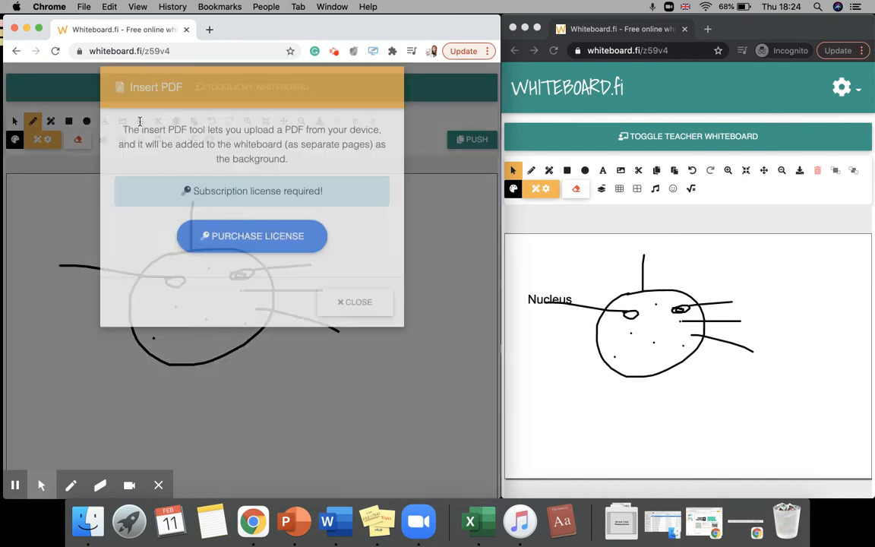
click(355, 315)
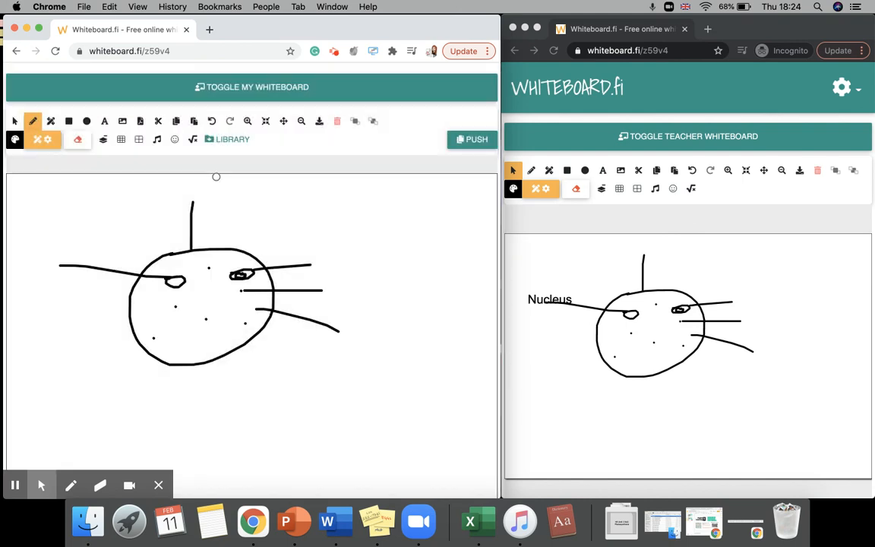
click(122, 120)
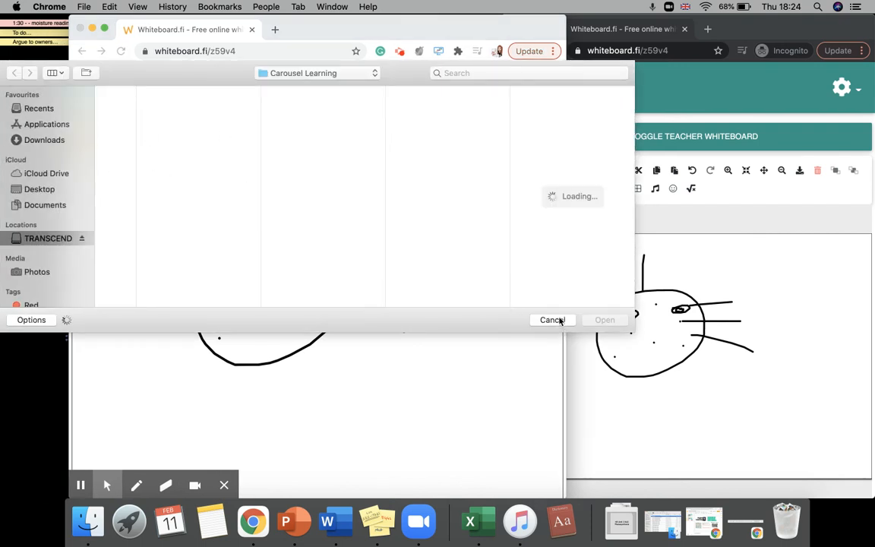
click(556, 319)
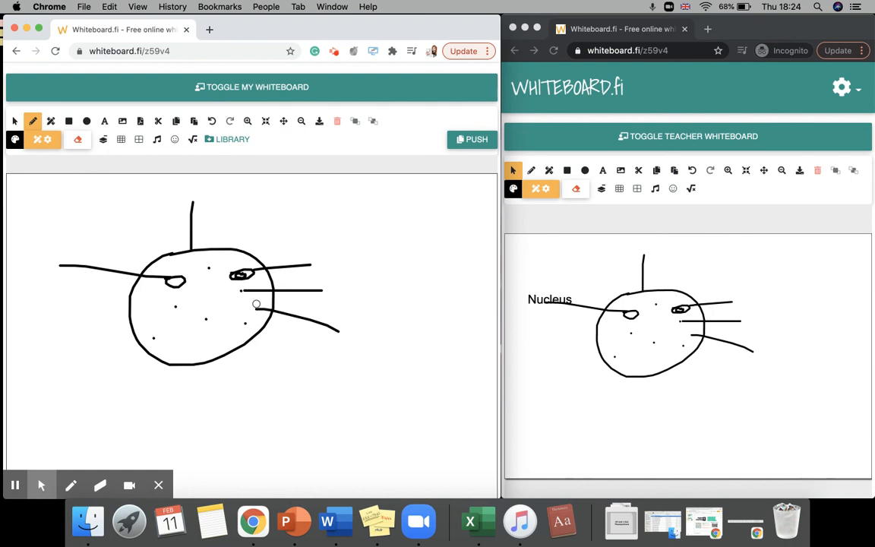
Apply a square grid background to the teacher whiteboard.
scroll(215, 353, down, 5)
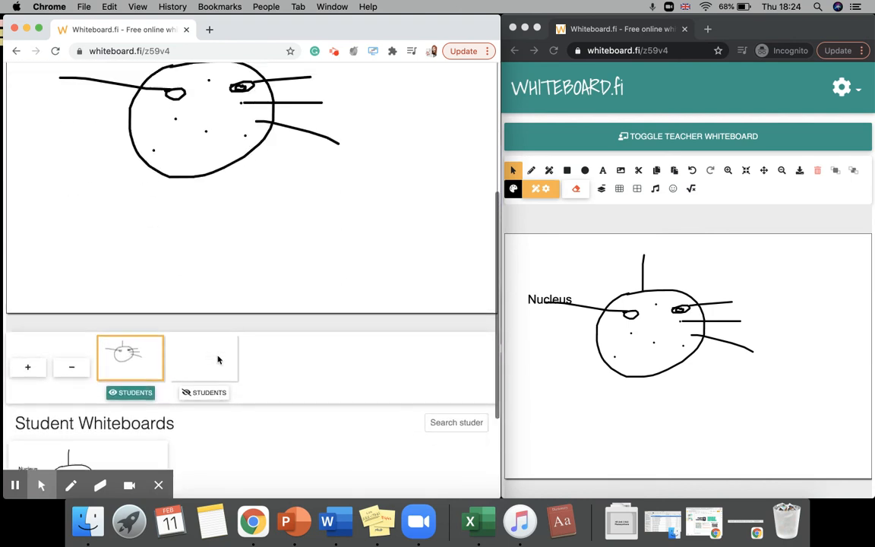
scroll(218, 359, up, 6)
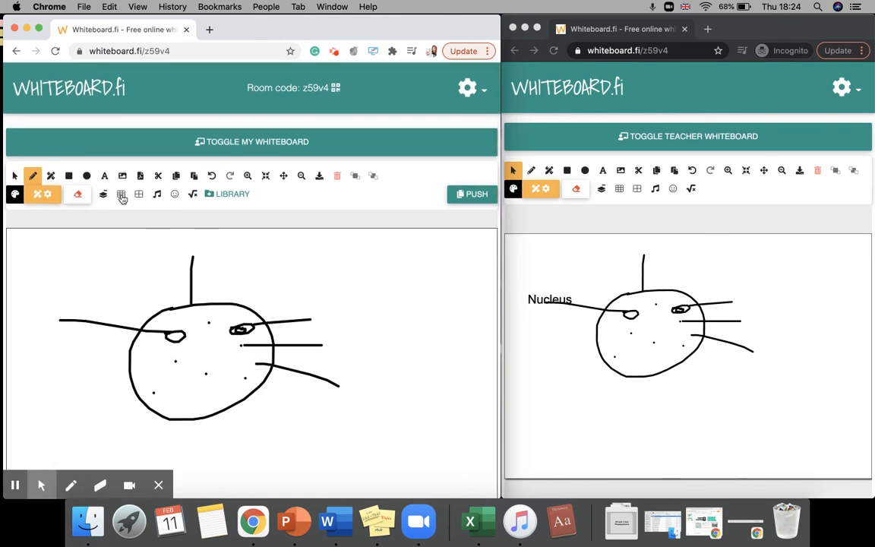
click(121, 196)
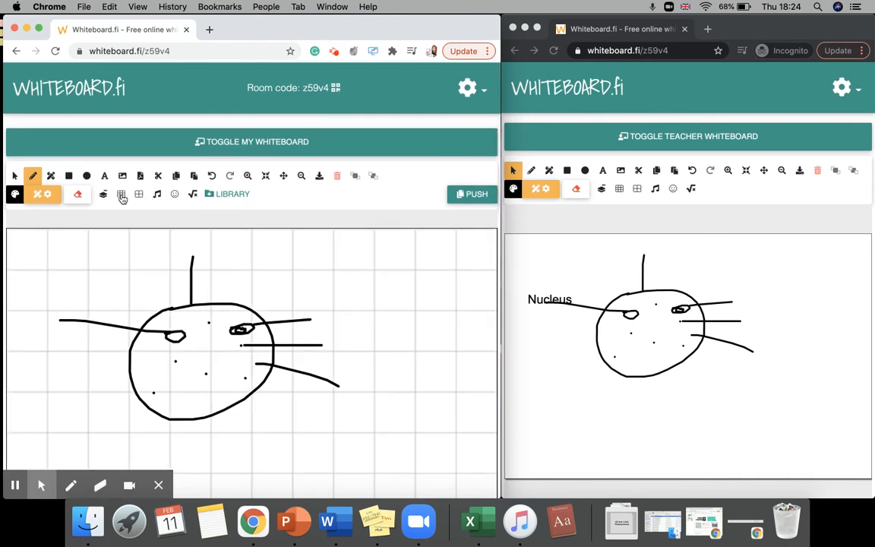